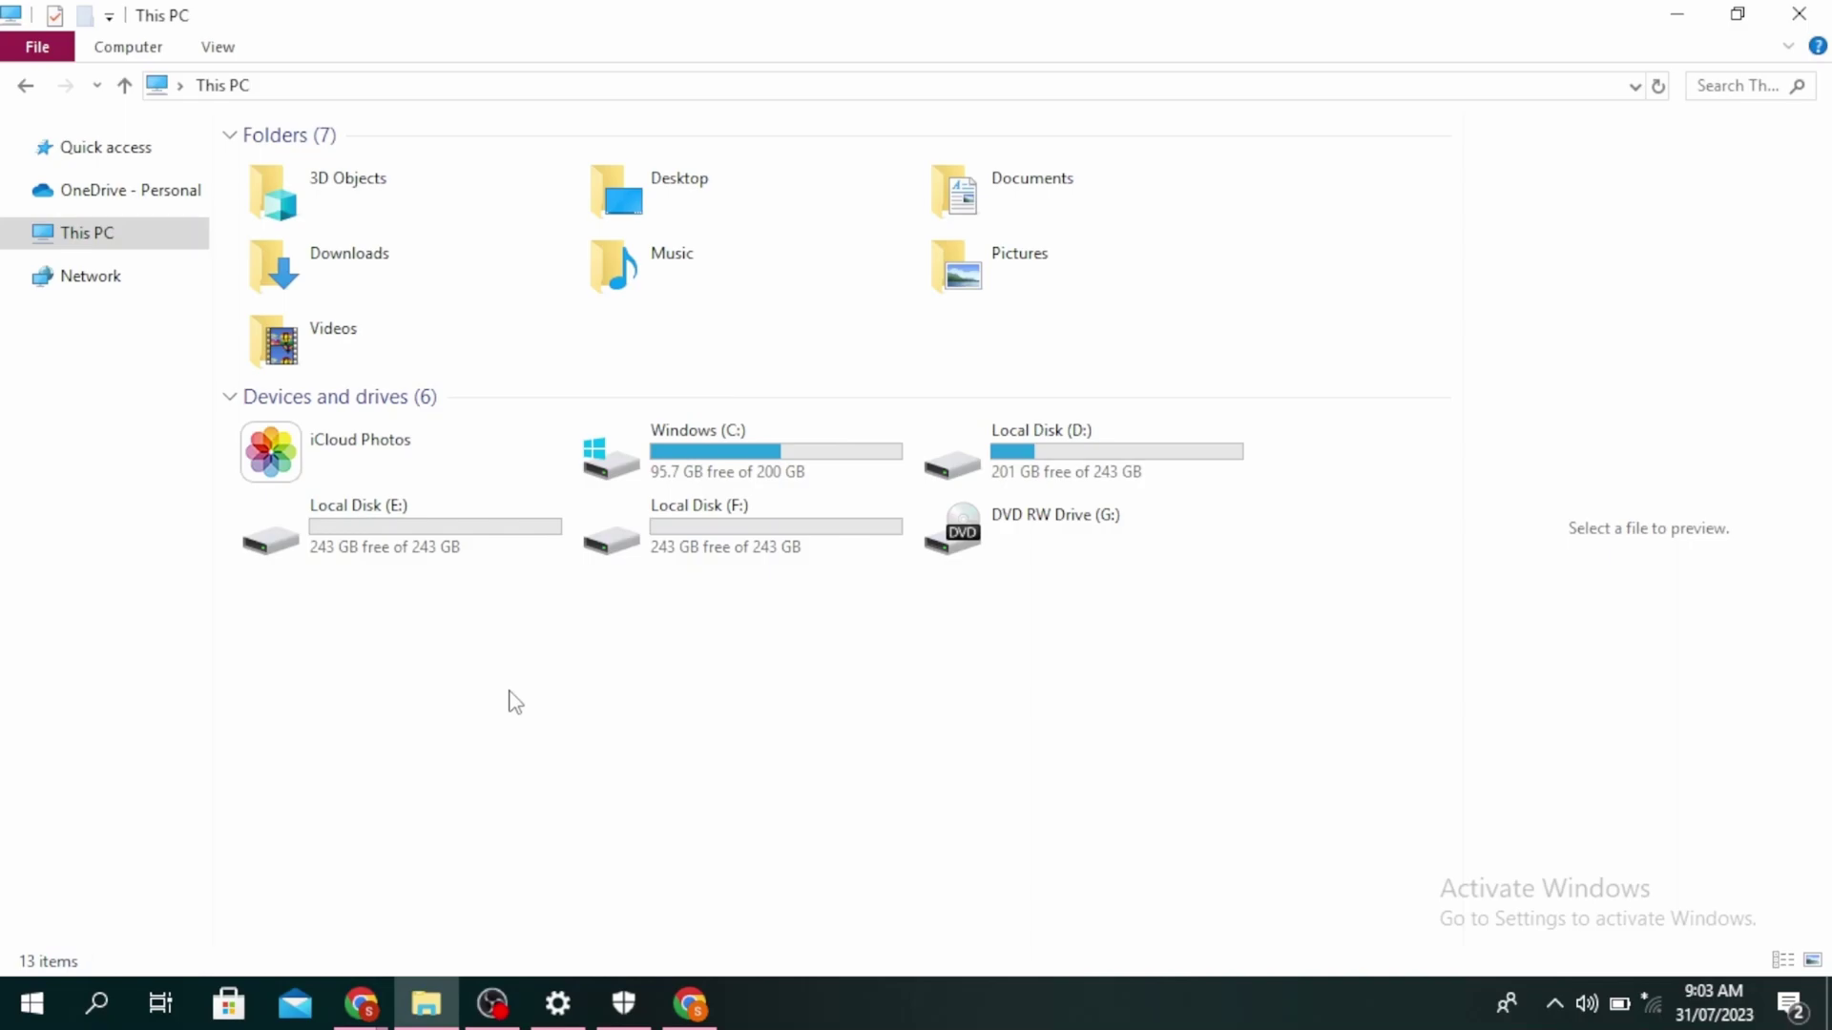
- Switch to the open Settings window and go to Update & Security's Recovery page
key(alt+Tab)
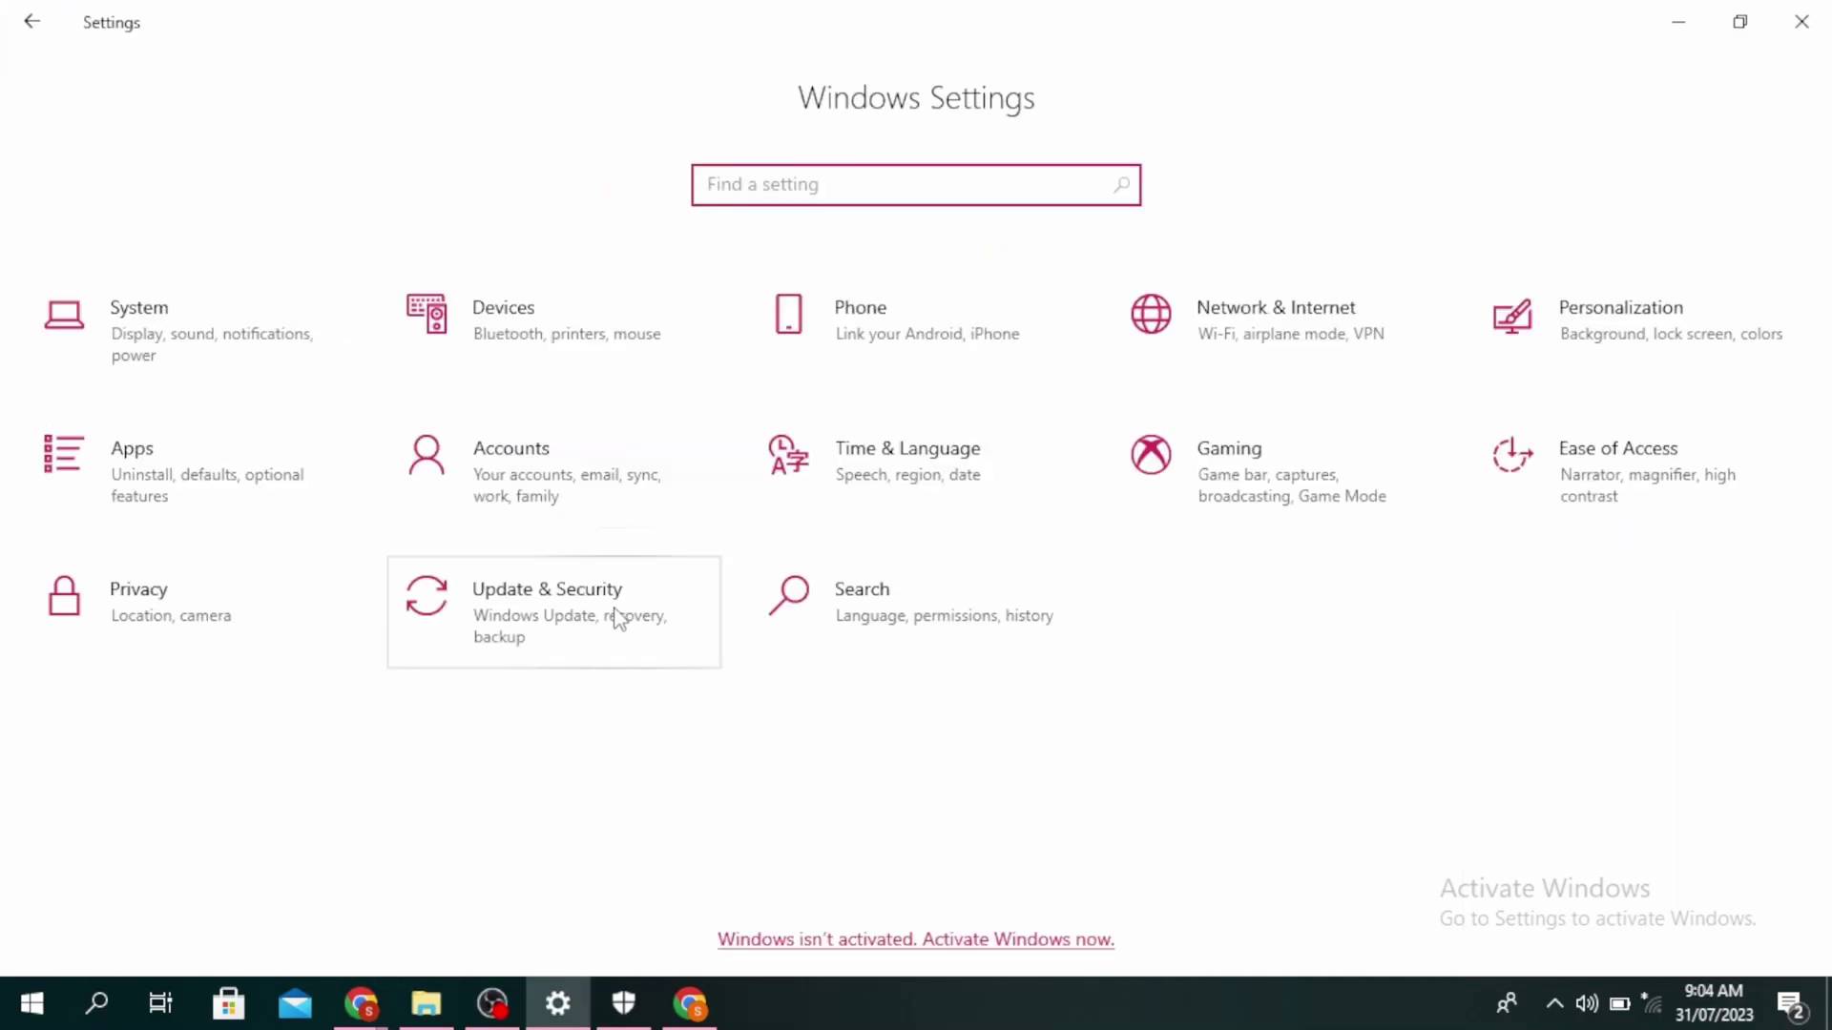
click(617, 618)
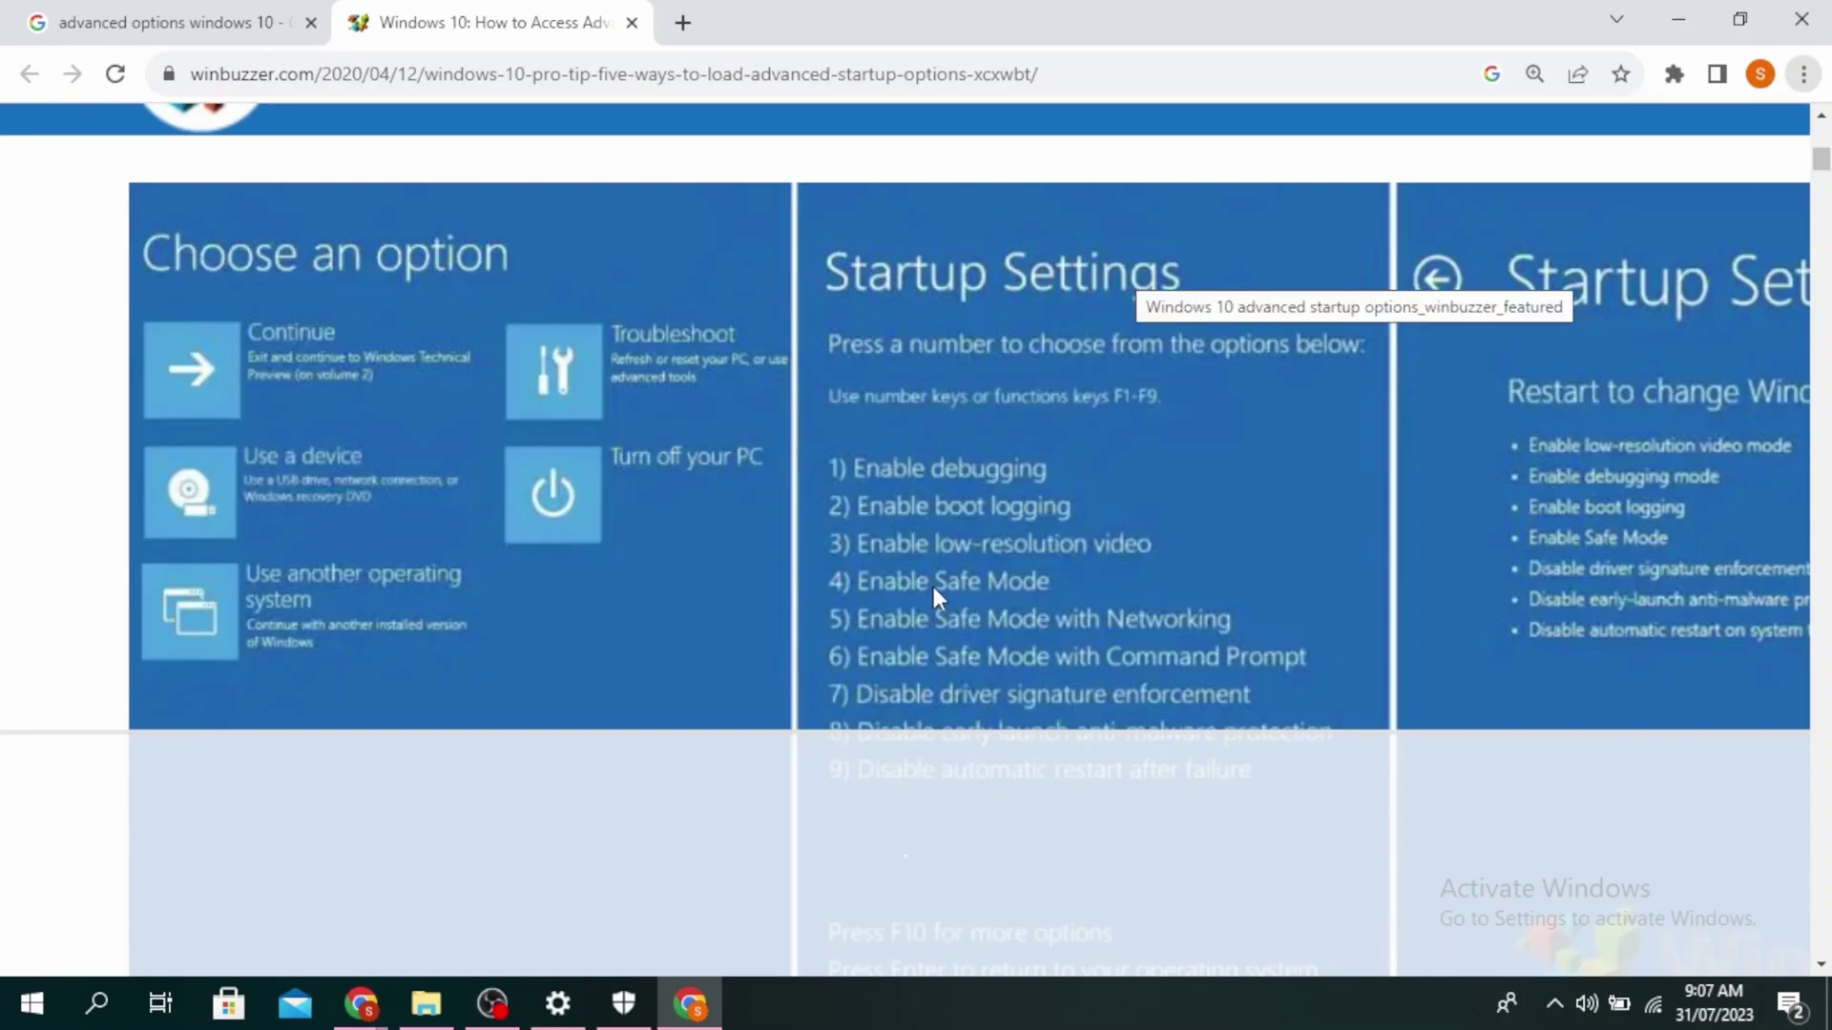
- Switch from the winbuzzer article back to the Settings Recovery page
key(alt+Tab)
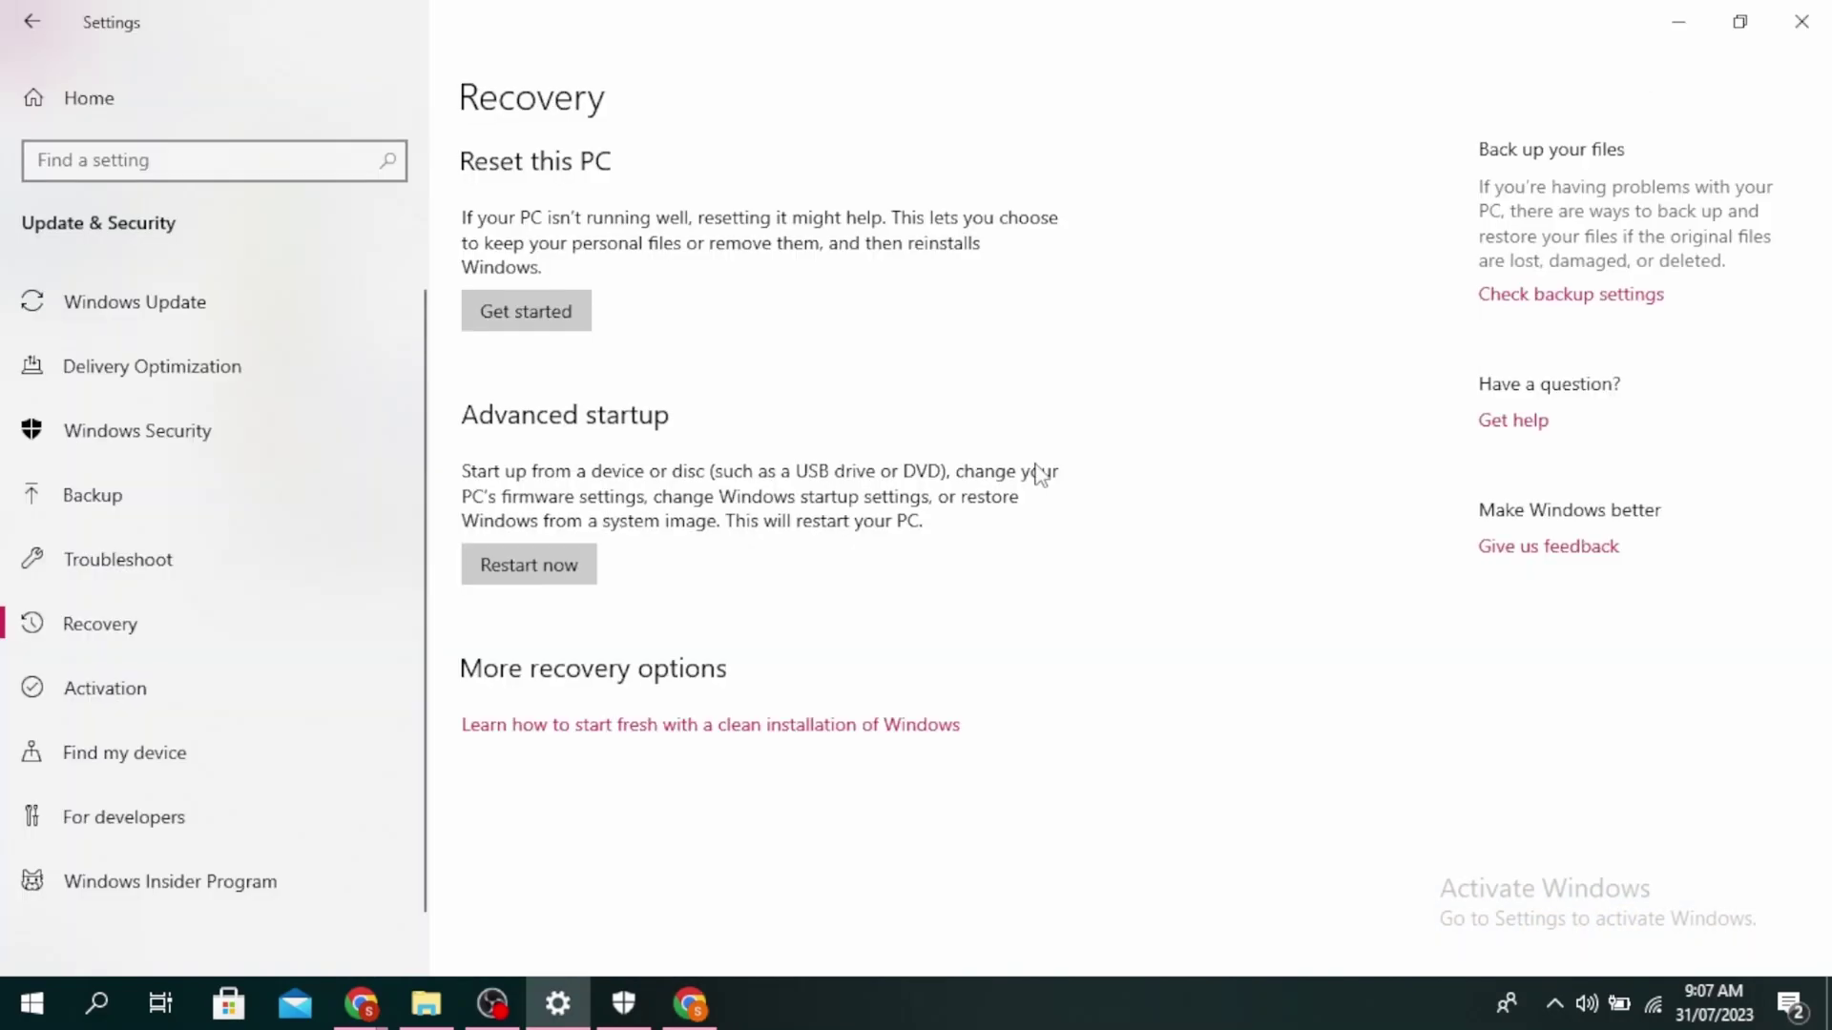
- From Settings Home, go to System > Display and choose 1366 × 768 (Recommended) resolution
click(85, 96)
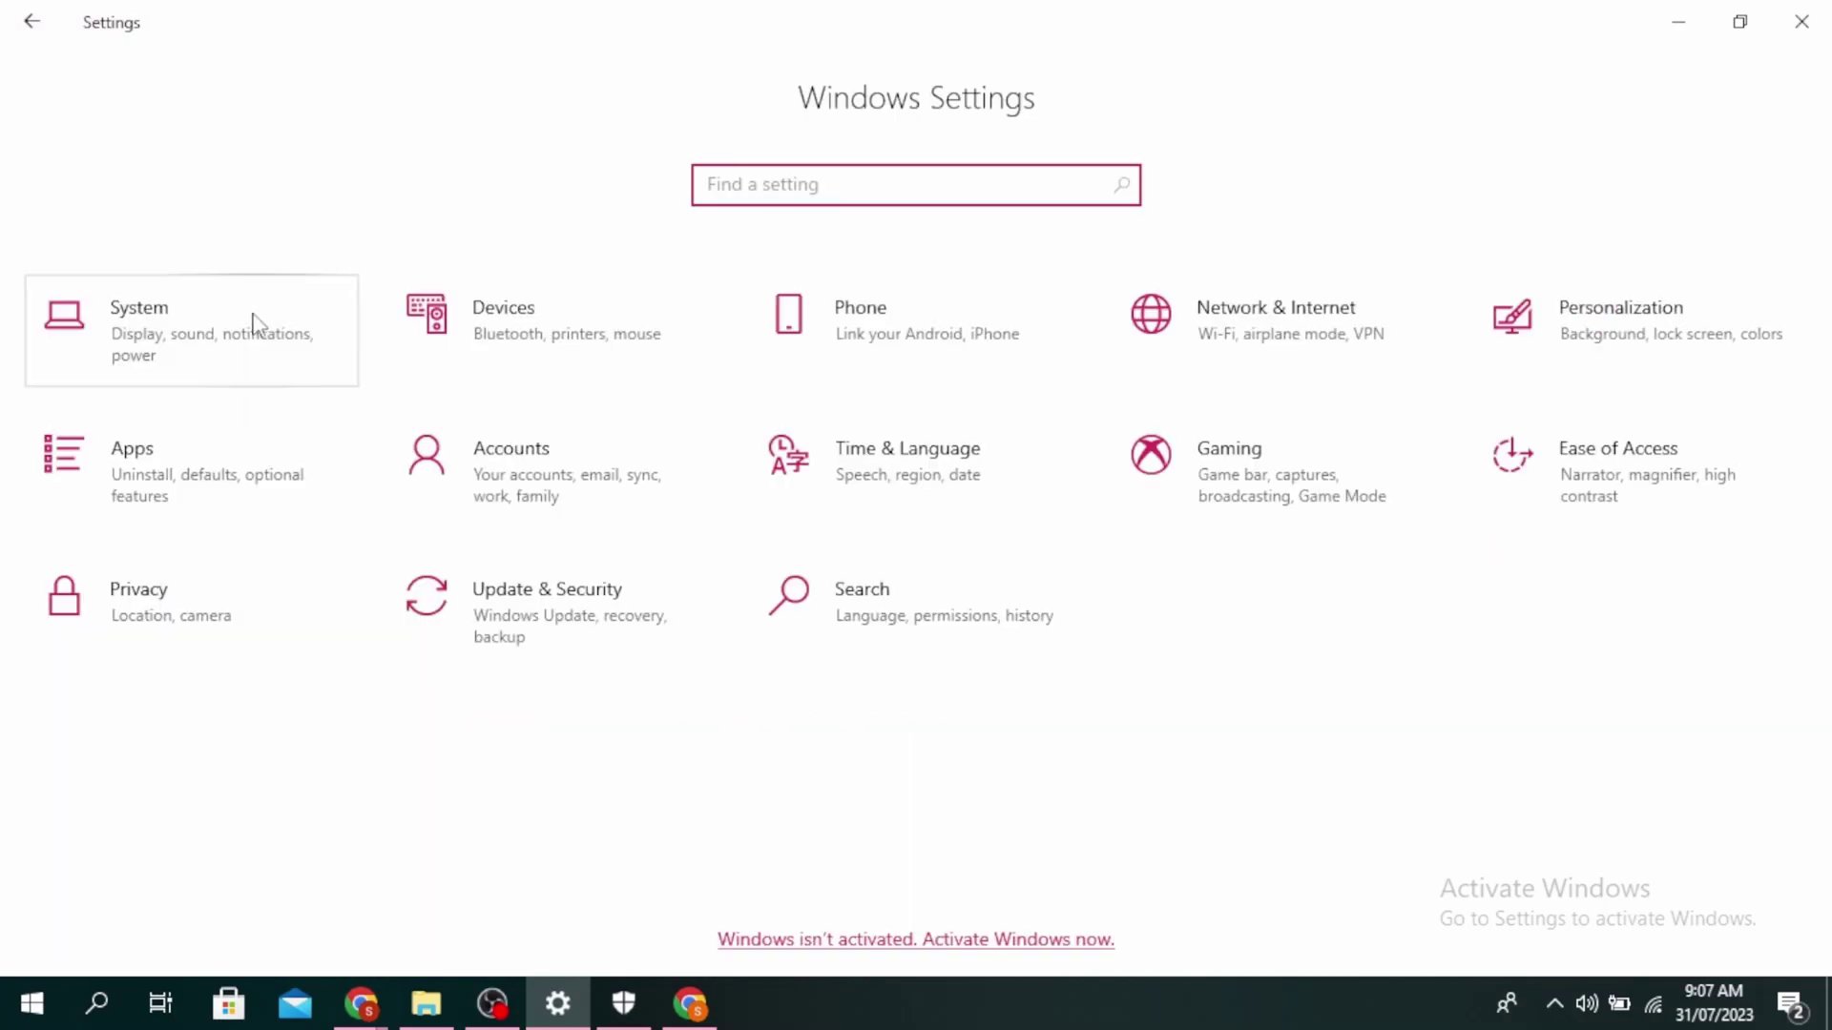
click(243, 360)
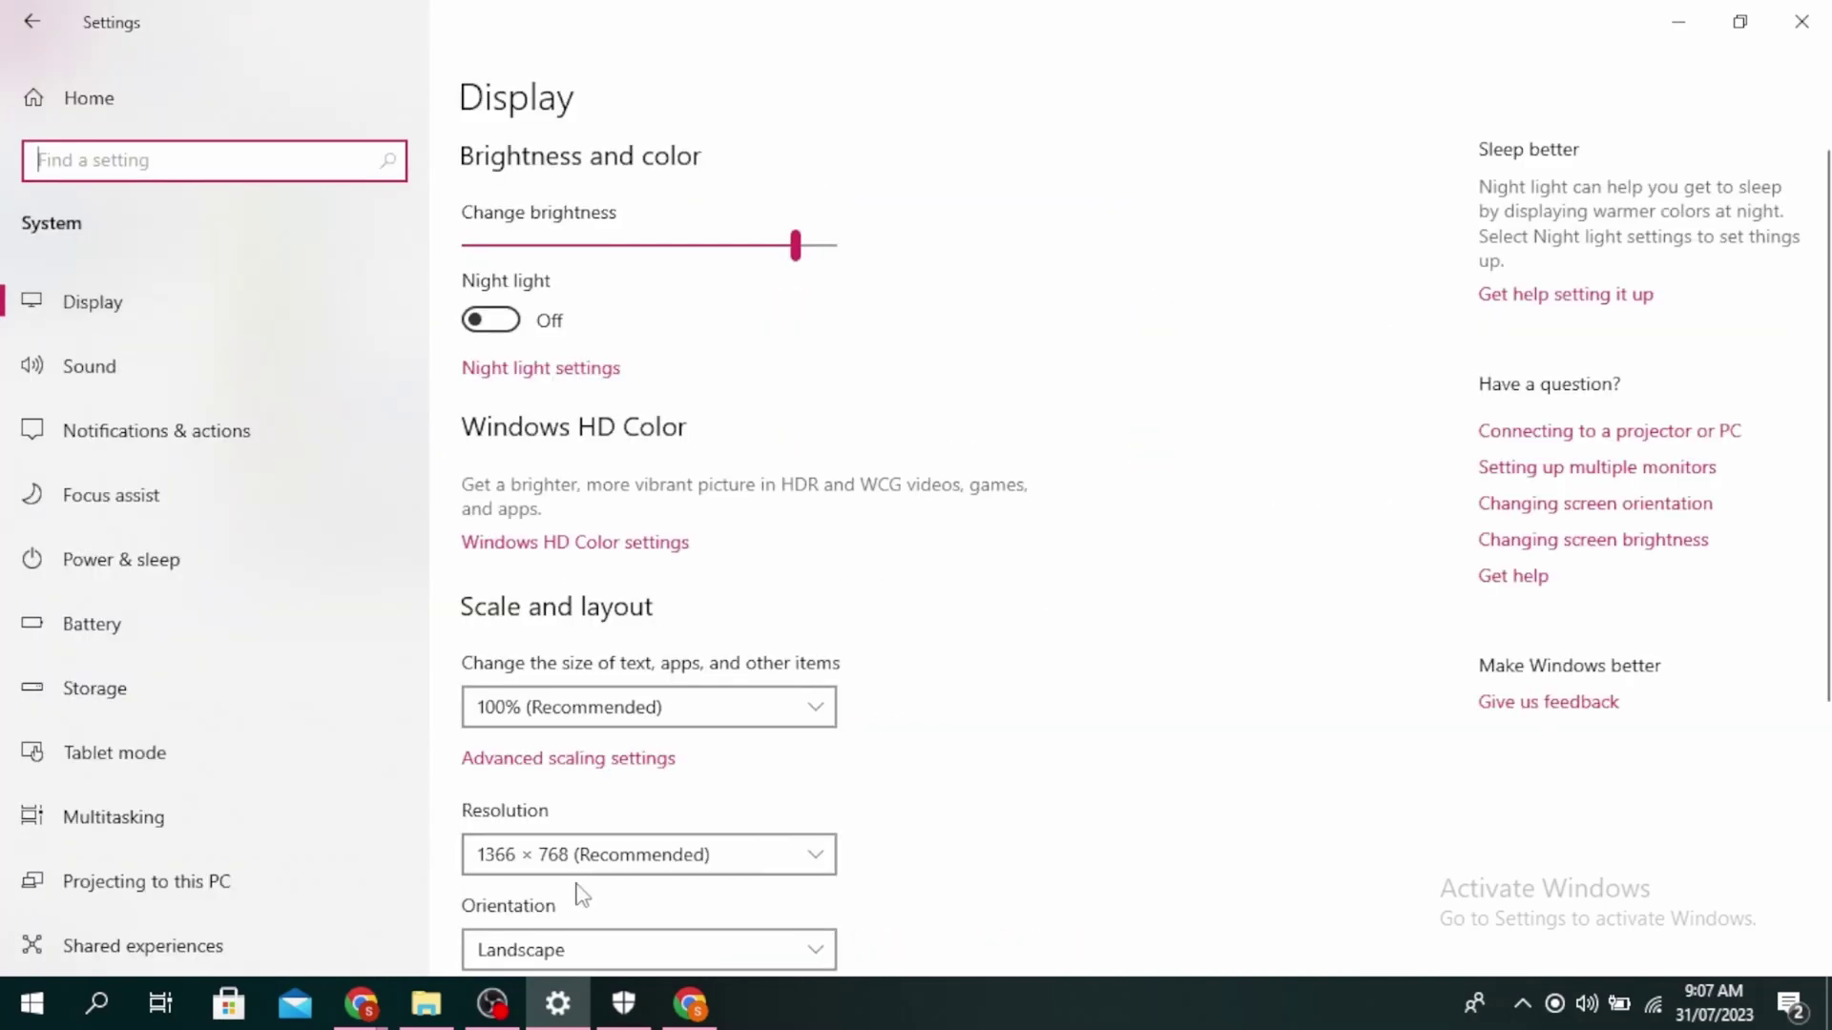
click(753, 855)
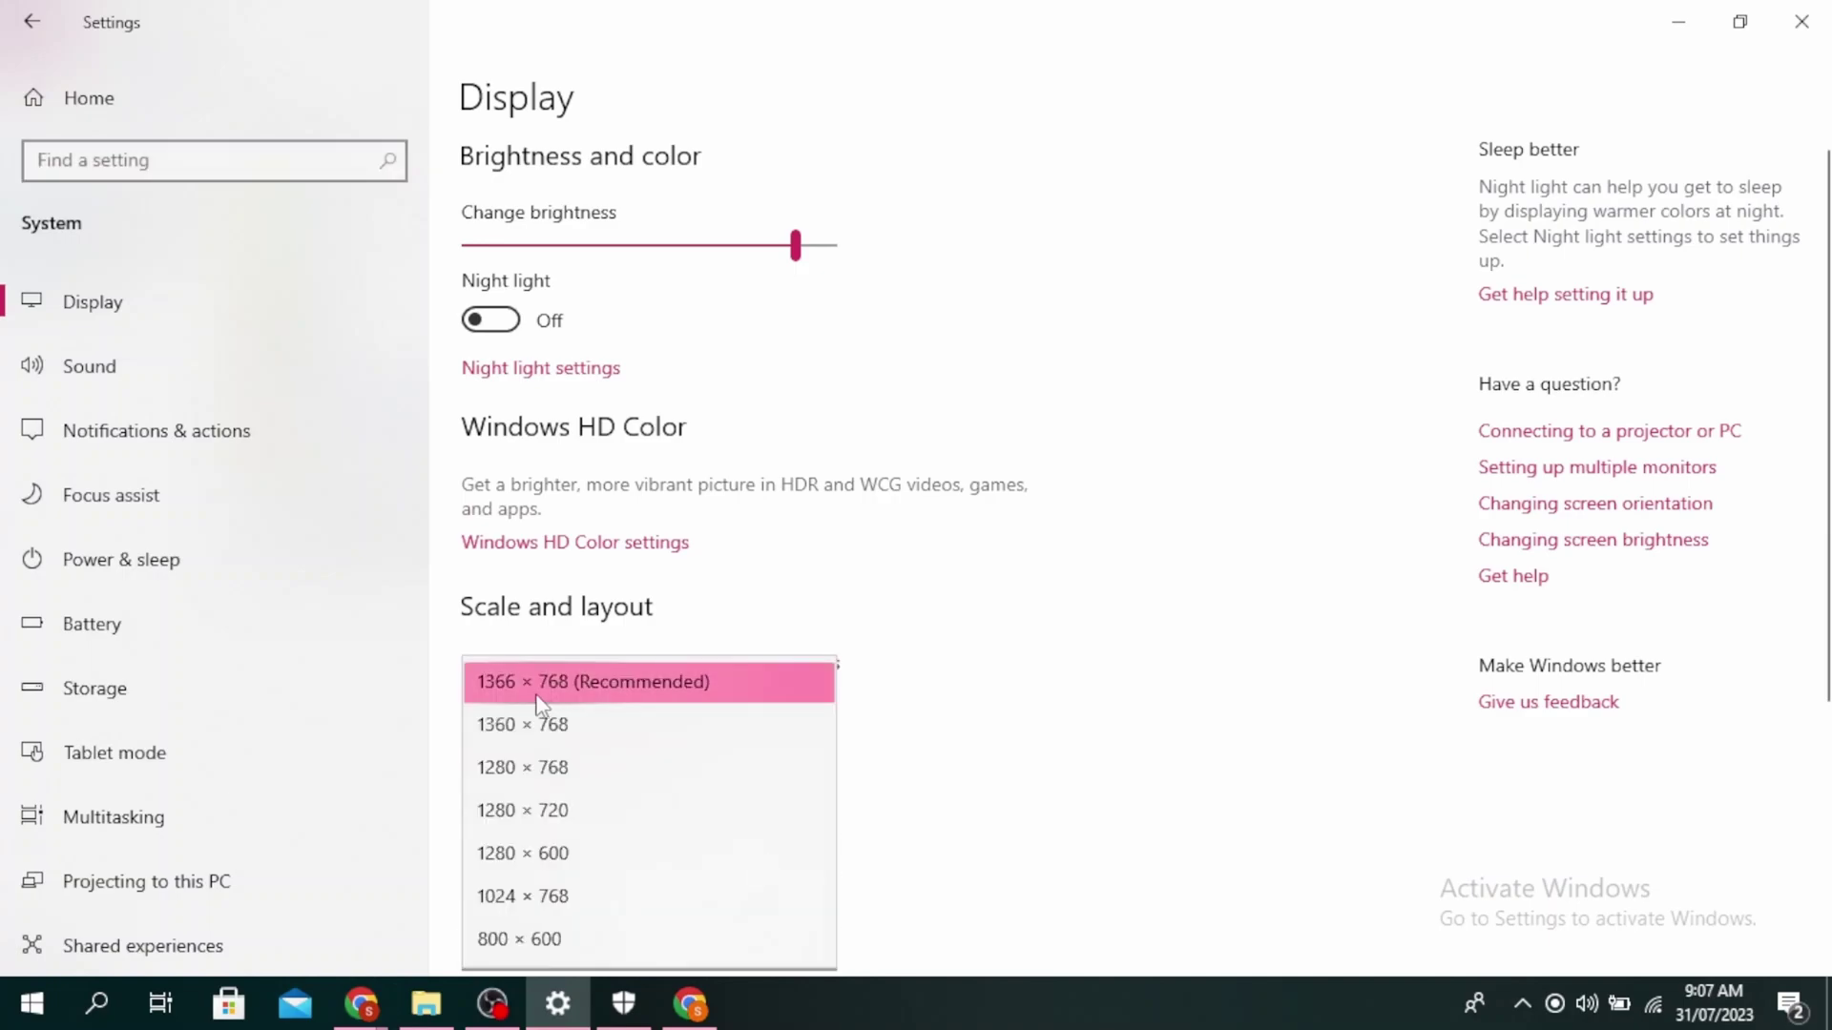
click(1026, 667)
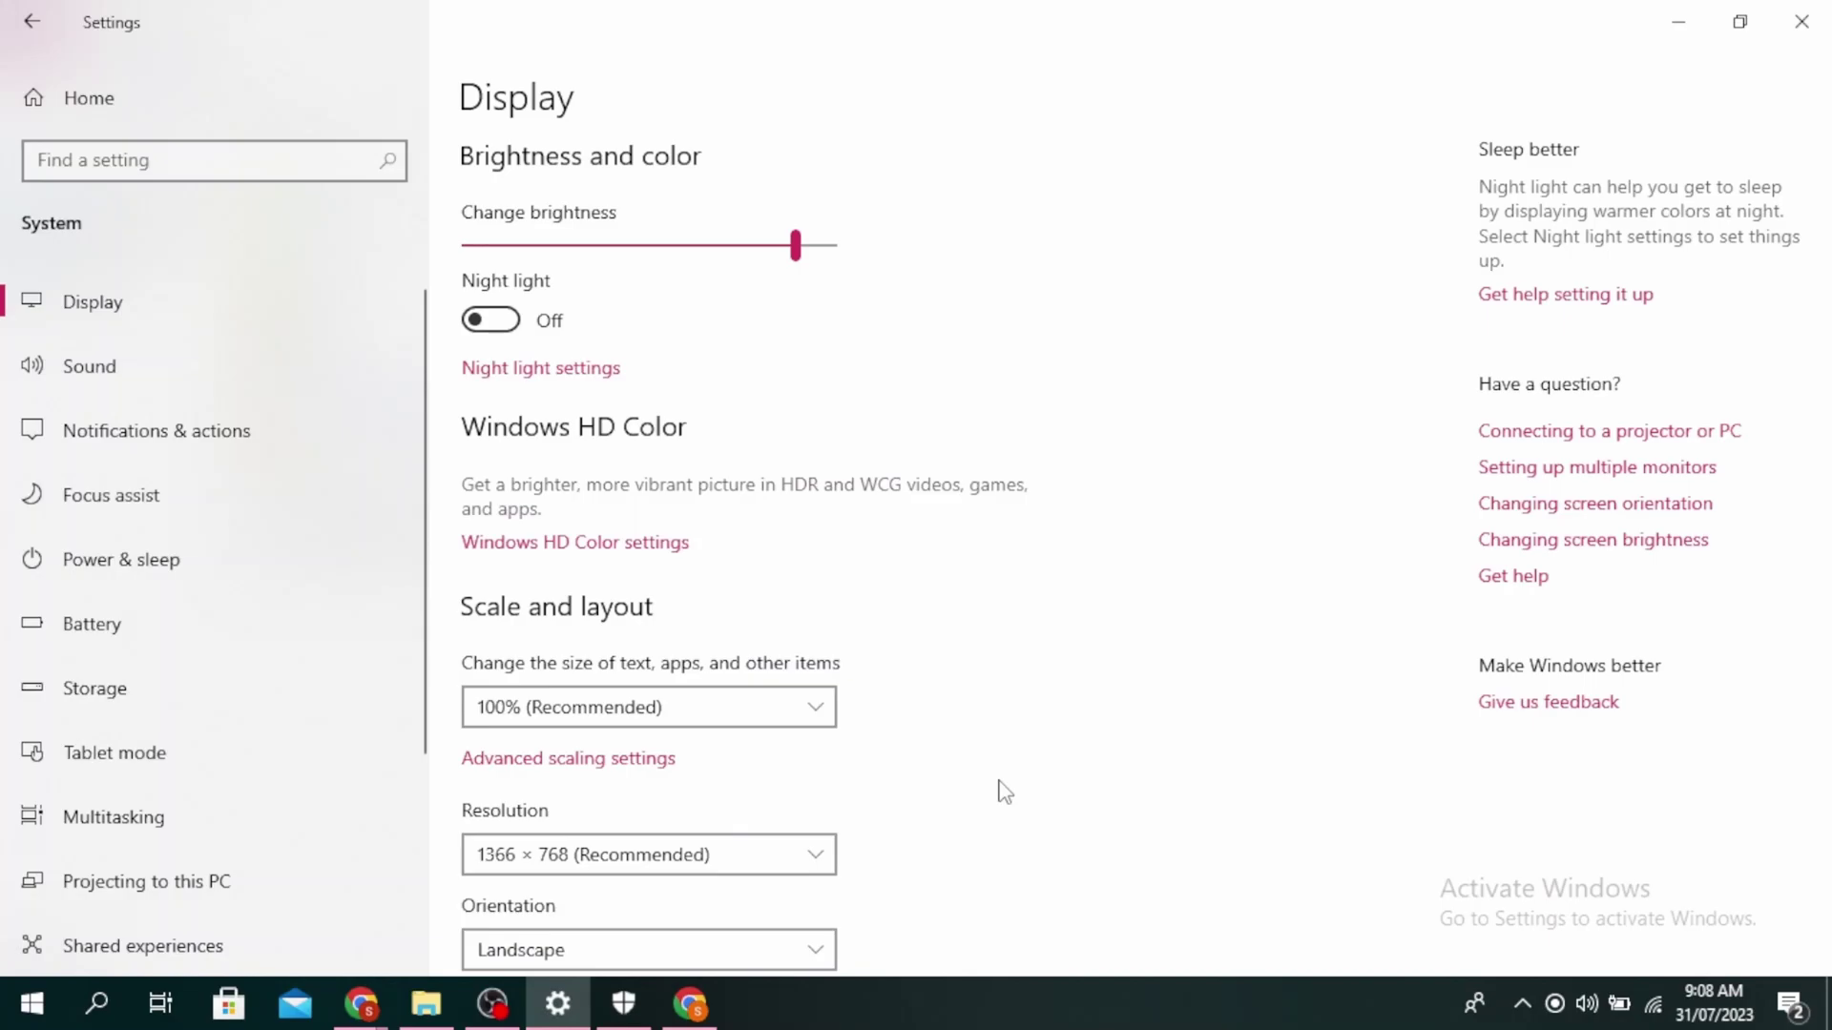
- Launch Device Manager via search, then show and dismiss Intel UHD Graphics 620's context menu
click(104, 1008)
text(device manager)
click(633, 516)
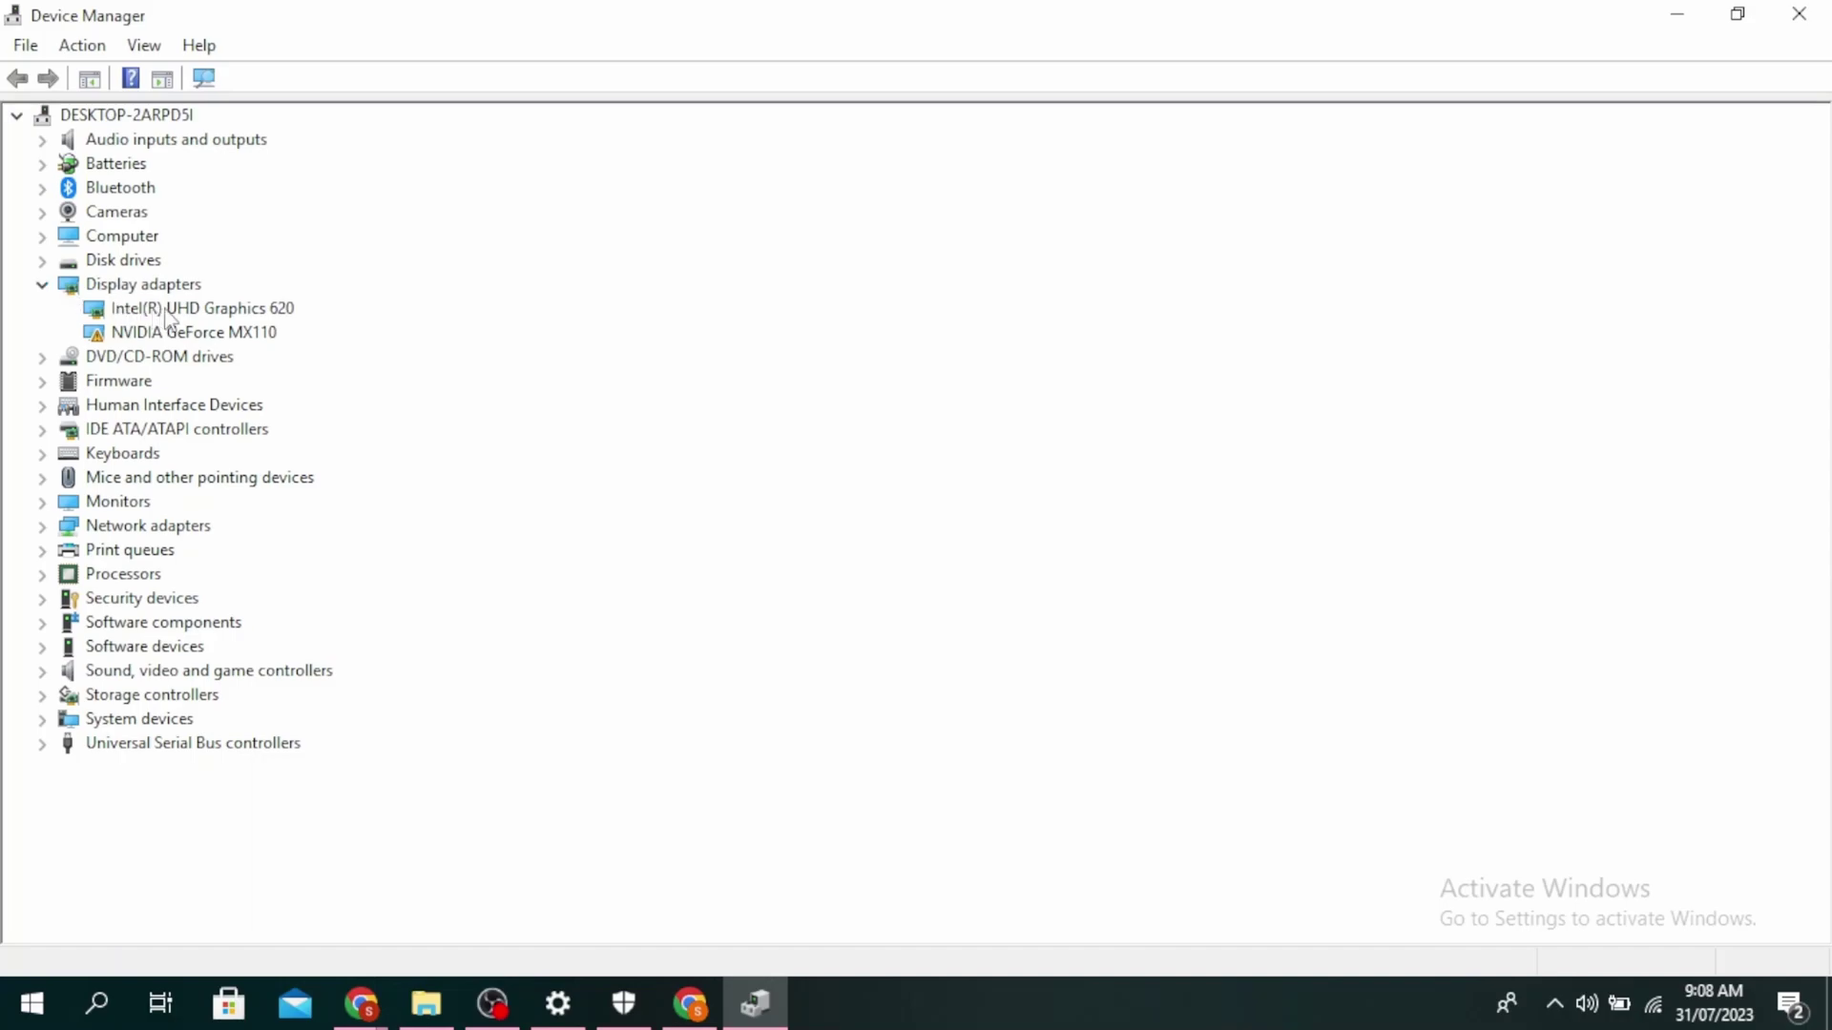
right_click(167, 315)
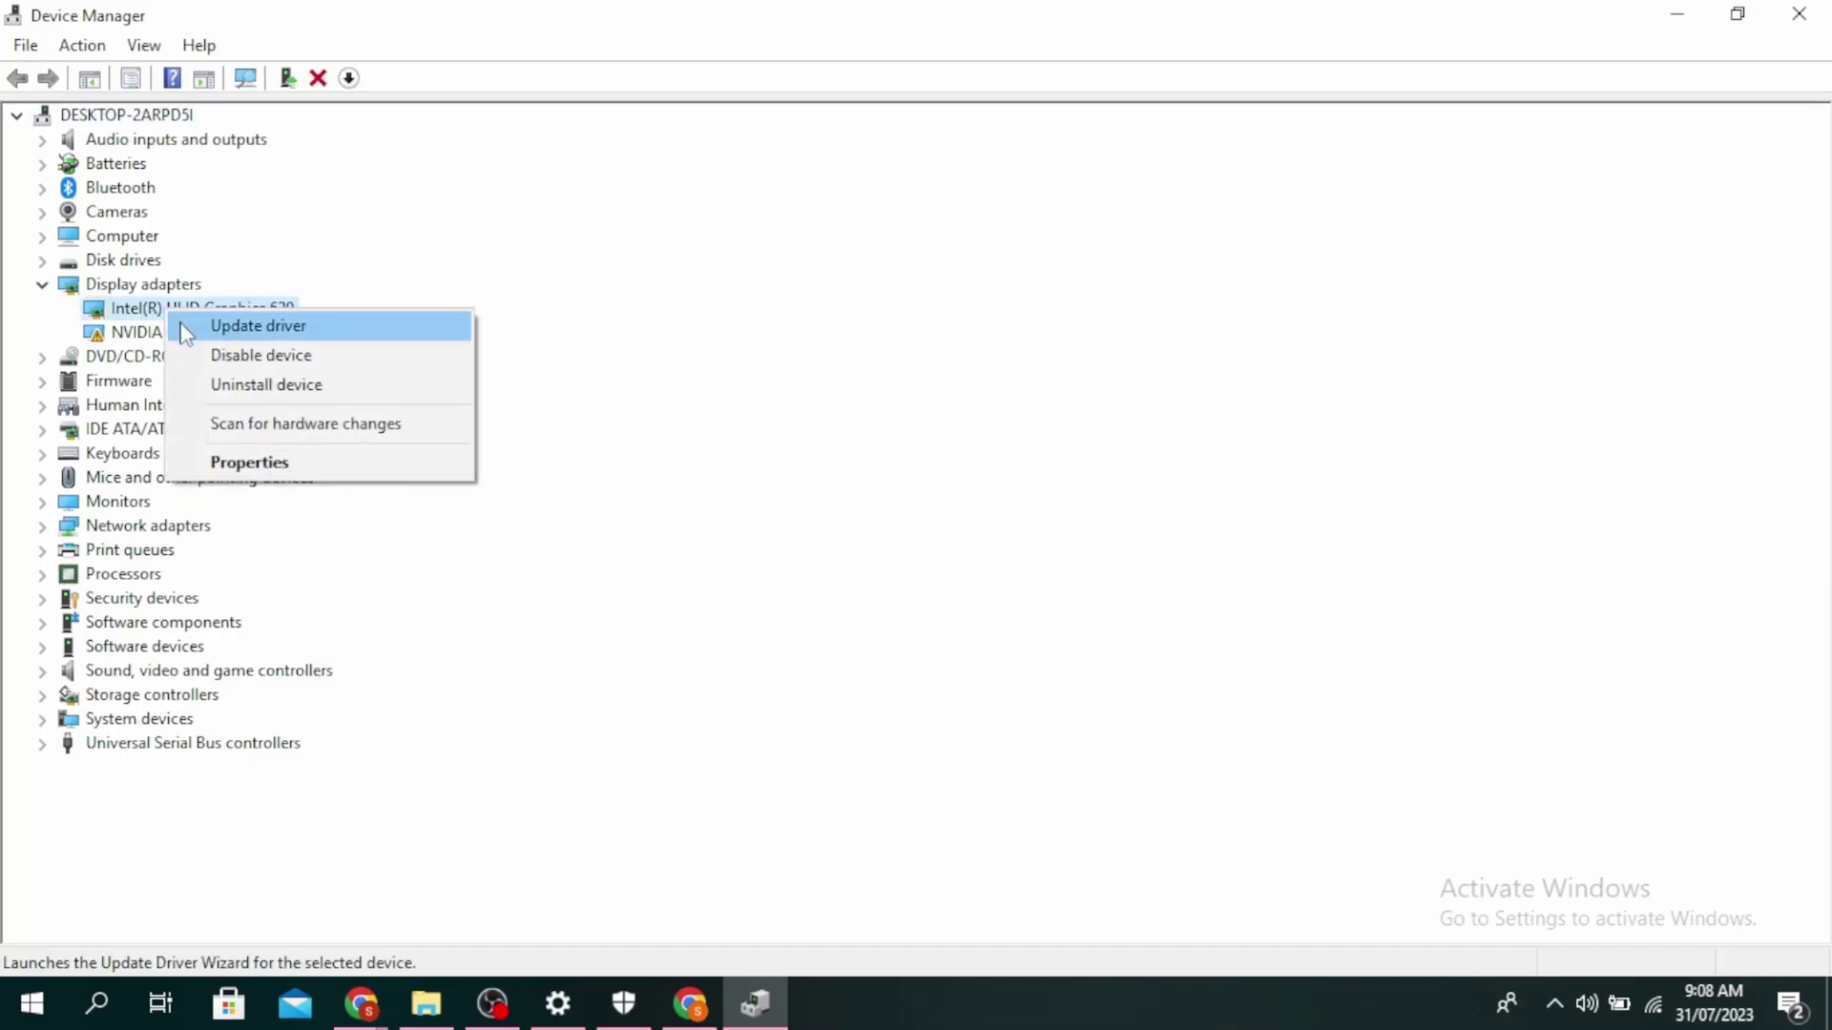
click(558, 356)
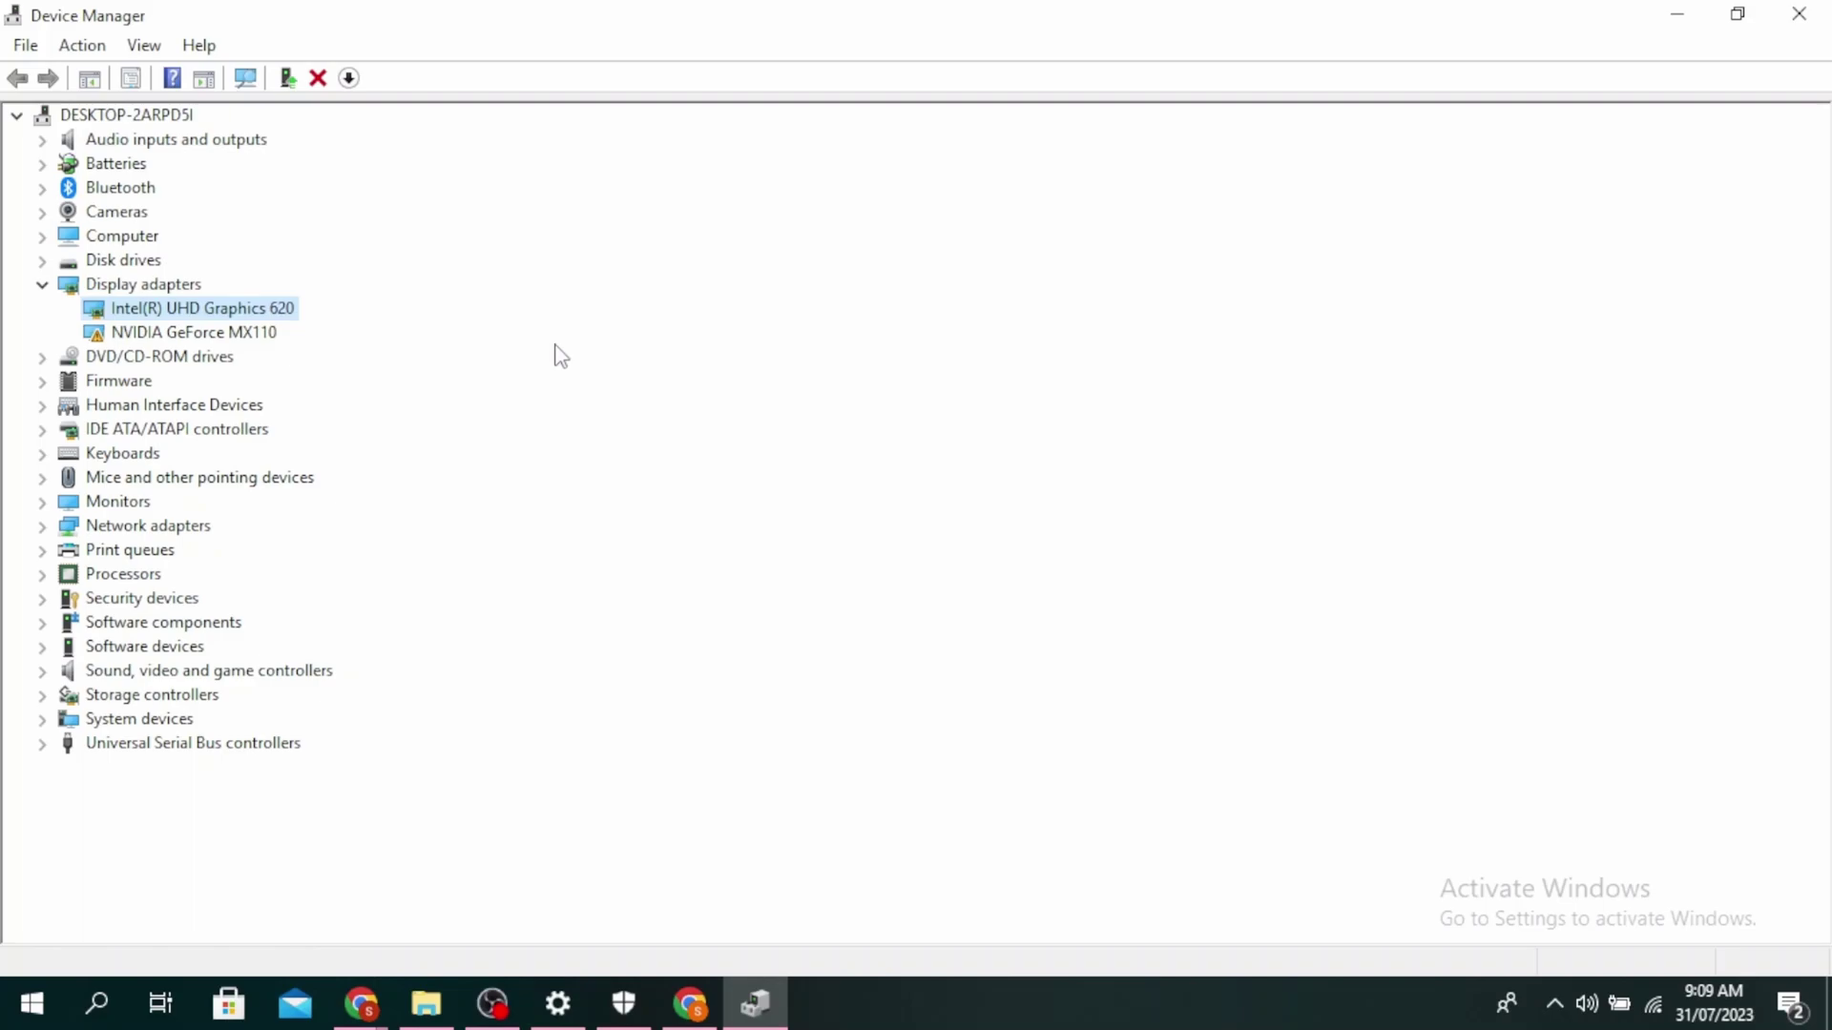